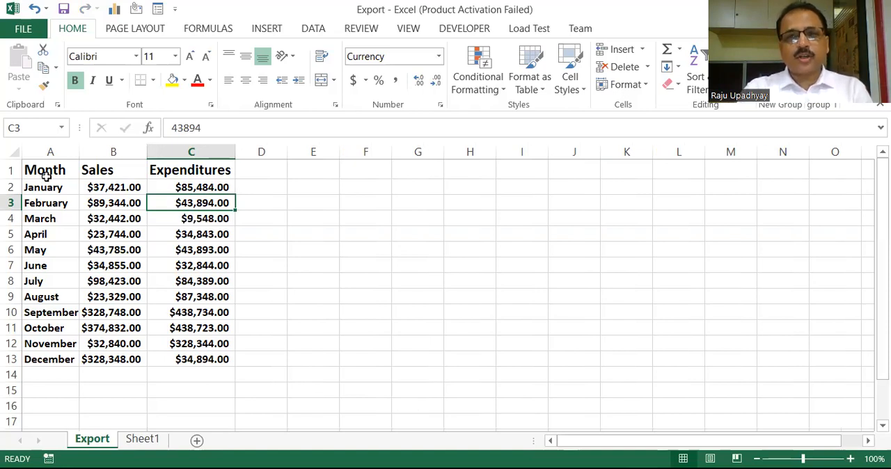
# Place two copies of the A1:C13 table starting at E1 and I1, widening columns F, G and J to fit their values
pyautogui.moveTo(46, 174); pyautogui.dragTo(202, 361)
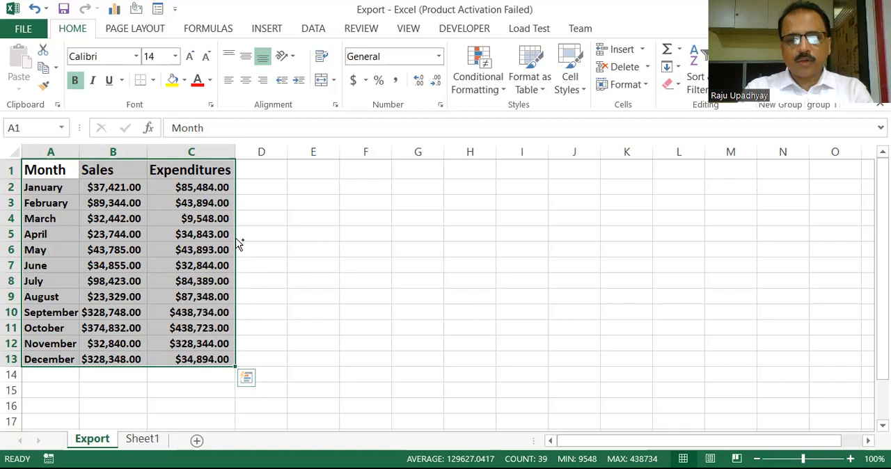
pyautogui.moveTo(238, 244); pyautogui.dragTo(416, 223)
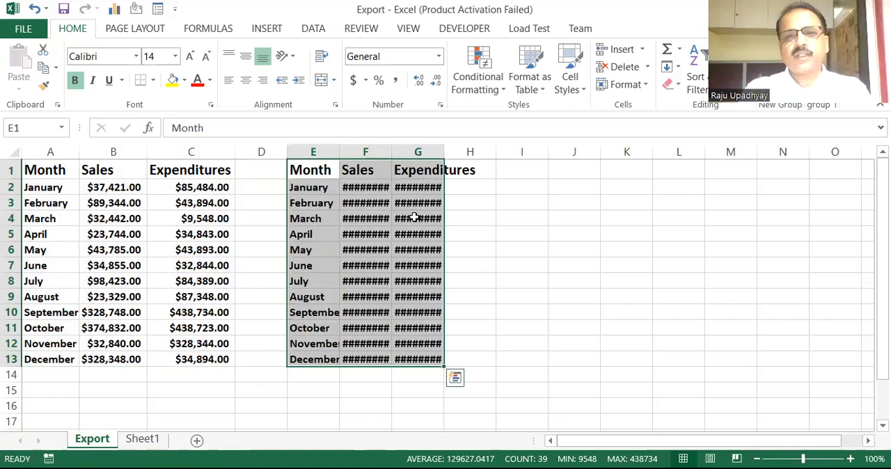
pyautogui.doubleClick(442, 152)
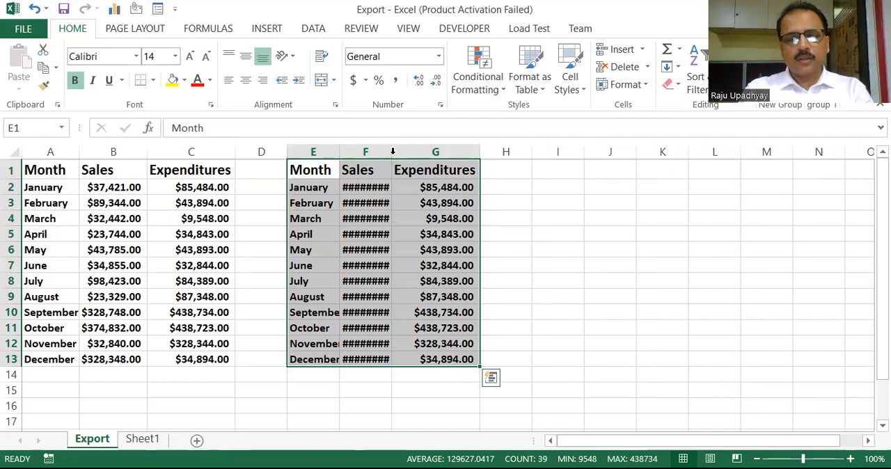
pyautogui.doubleClick(393, 152)
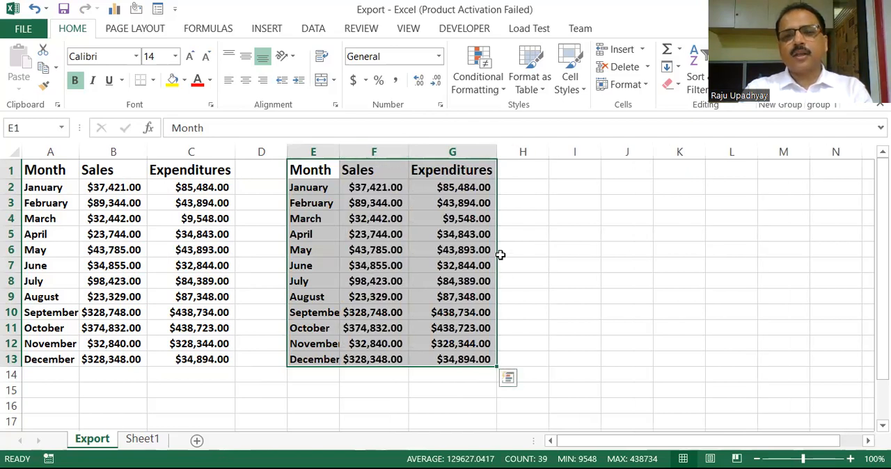
pyautogui.moveTo(500, 255); pyautogui.dragTo(665, 267)
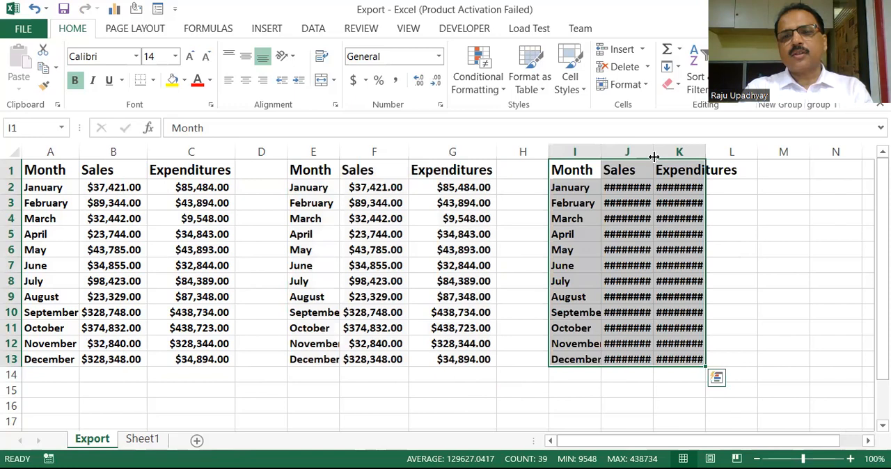
pyautogui.moveTo(653, 154); pyautogui.dragTo(673, 154)
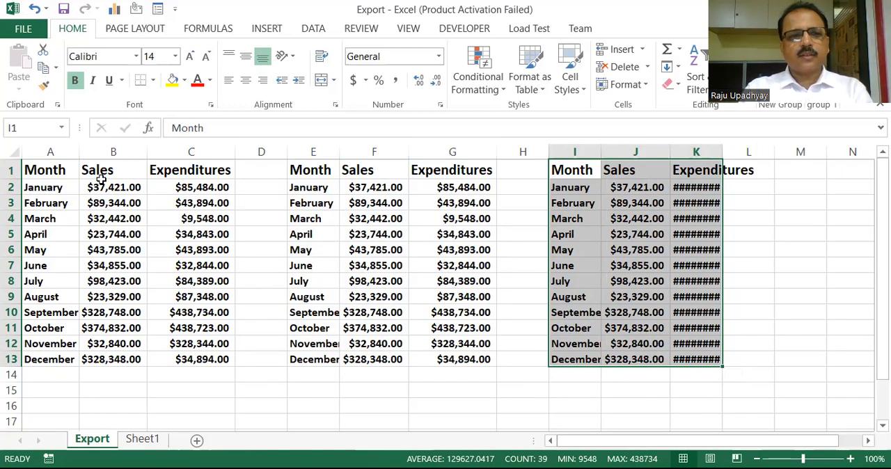
# Copy the header and January to May rows of the original table, range A1:C6
pyautogui.moveTo(52, 176); pyautogui.dragTo(181, 249)
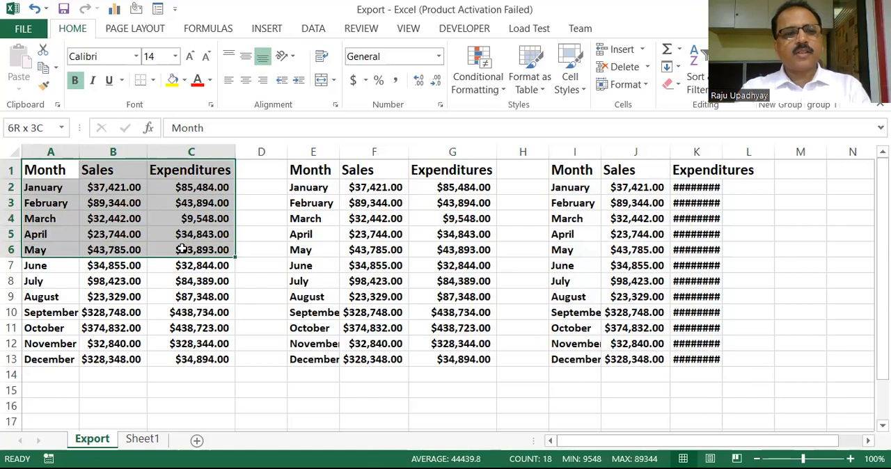
pyautogui.moveTo(182, 249); pyautogui.dragTo(181, 249)
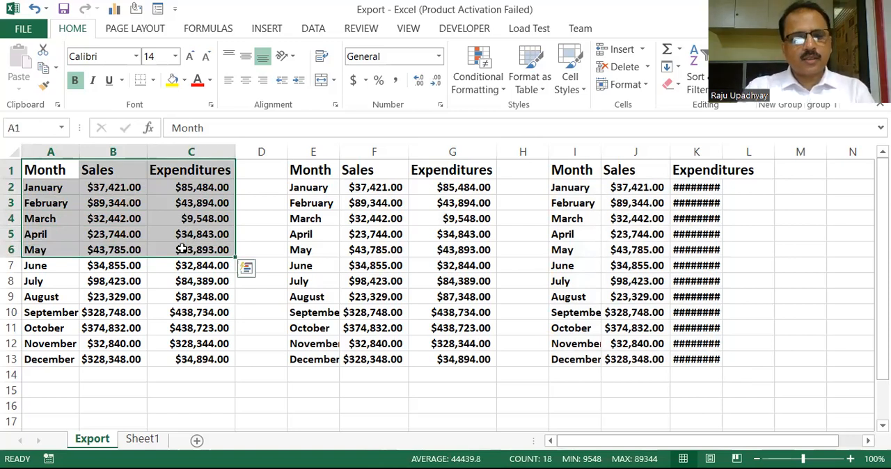
pyautogui.hotkey('ctrl', 'c')
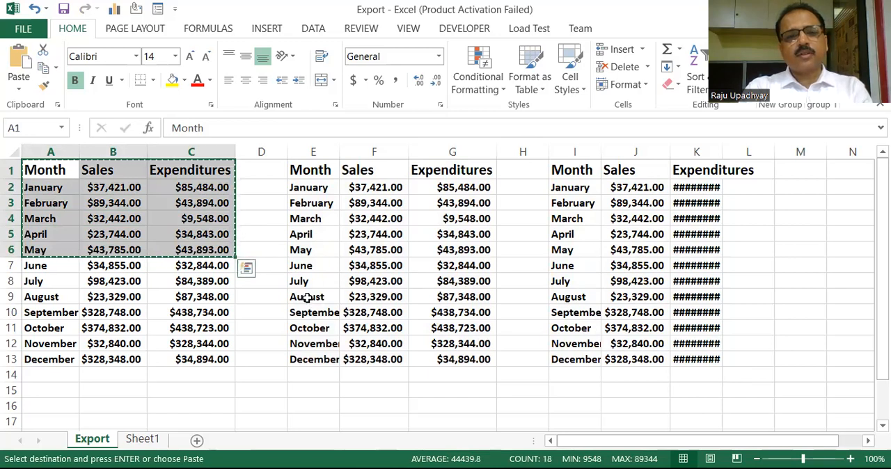
pyautogui.hotkey('ctrl', 'q')
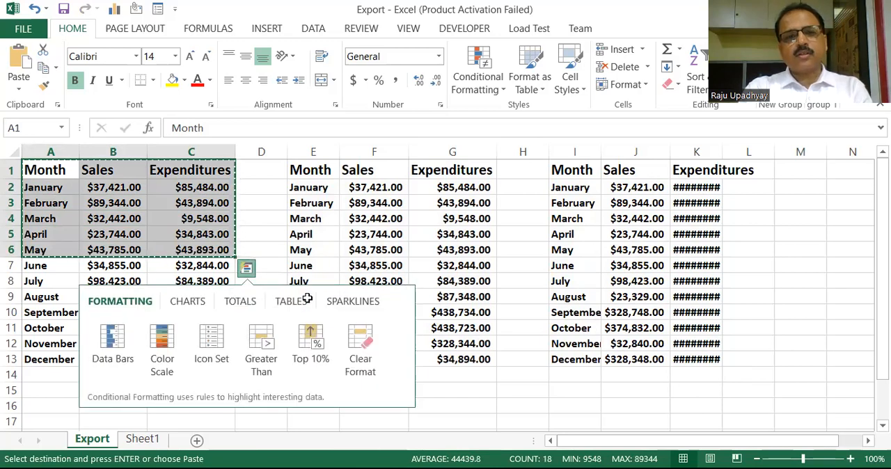
pyautogui.click(304, 300)
pyautogui.click(269, 253)
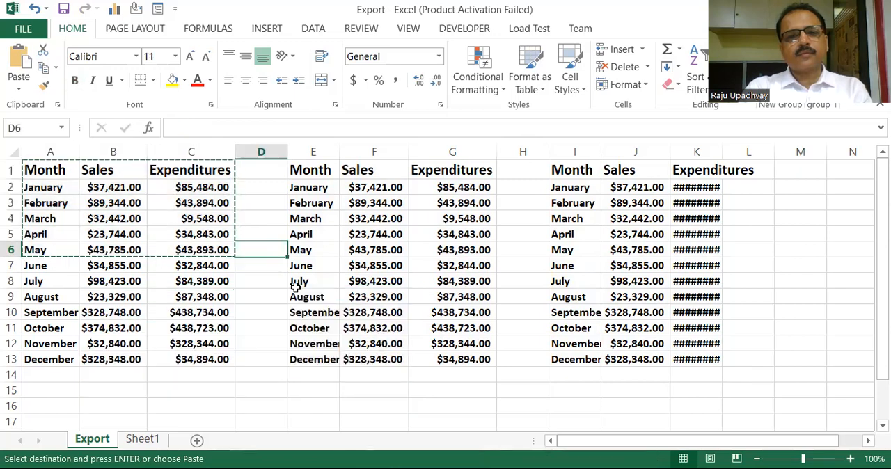
# Copy the August to December rows in E9:G13 and display the collected Clipboard items
pyautogui.moveTo(301, 296); pyautogui.dragTo(430, 363)
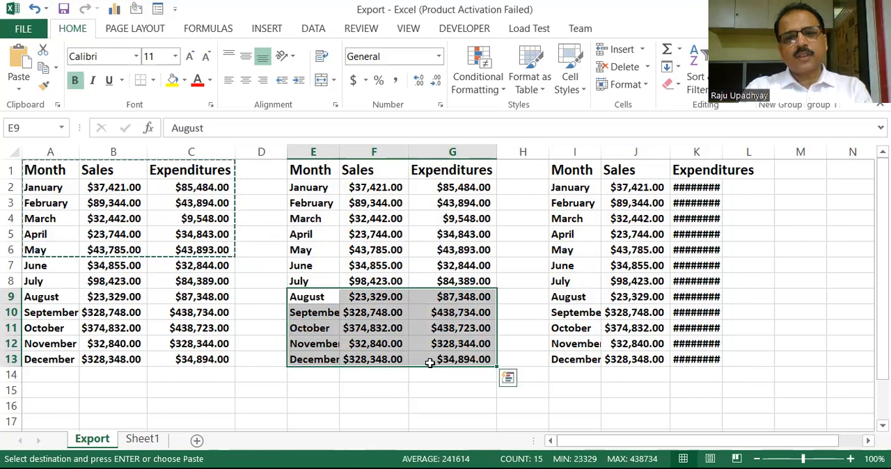
pyautogui.hotkey('ctrl', 'c')
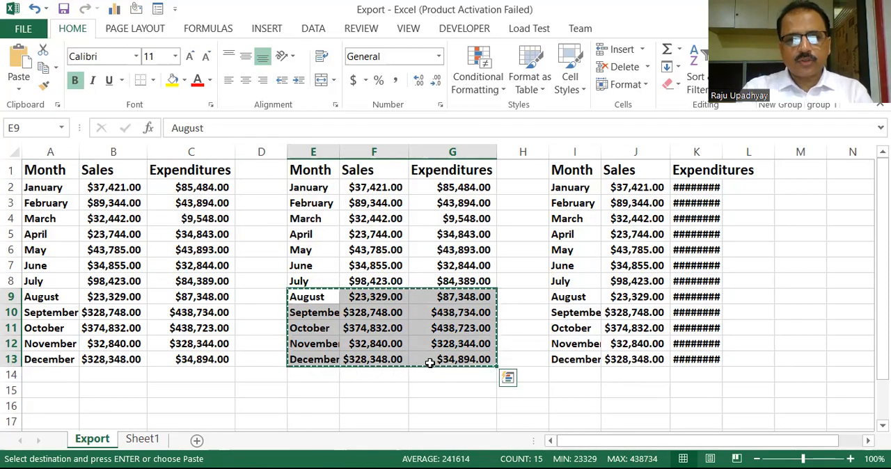
pyautogui.click(58, 105)
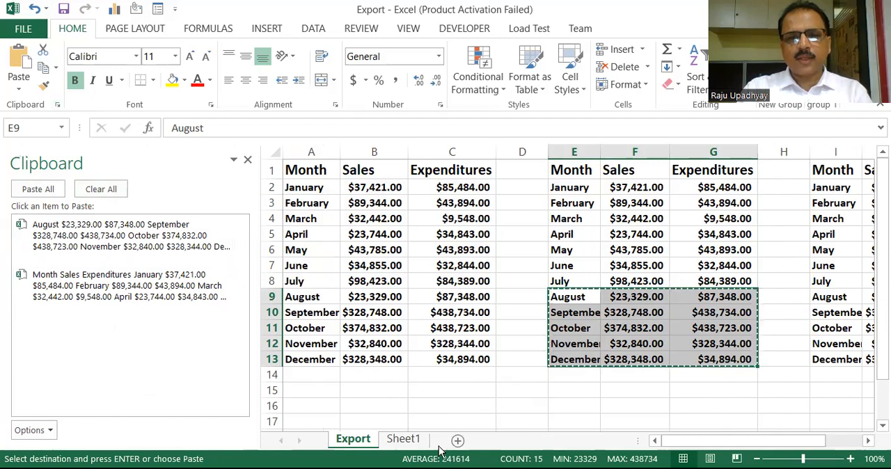
# Paste all collected Clipboard items into Sheet1 starting at cell A1
pyautogui.hotkey('ctrl', 'v')
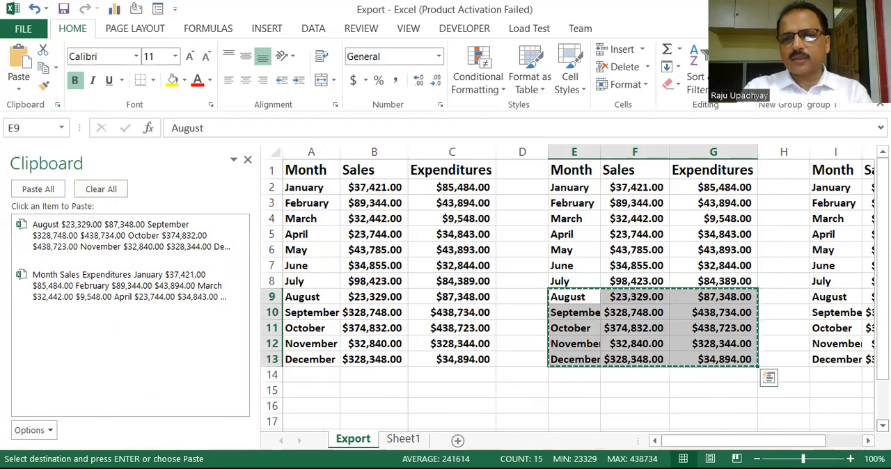
pyautogui.click(404, 439)
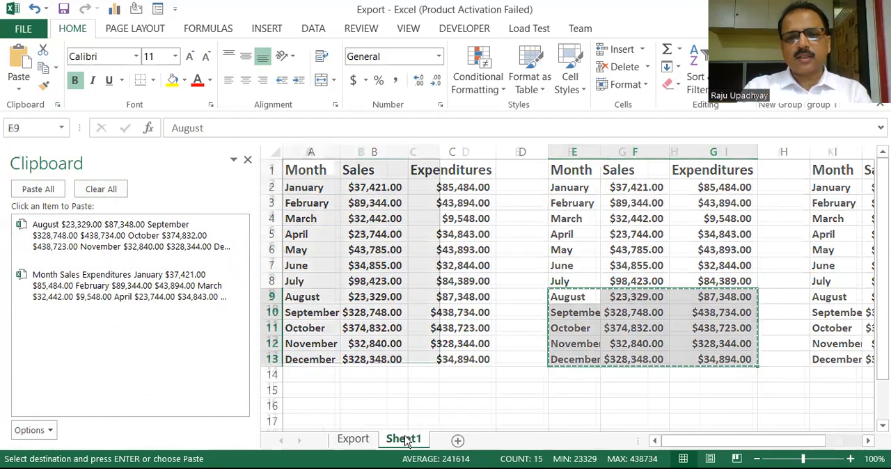
pyautogui.click(419, 353)
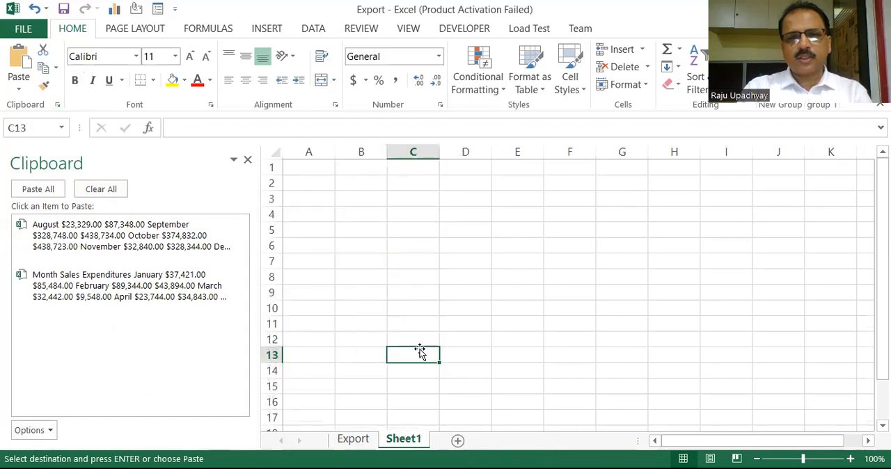
pyautogui.click(312, 167)
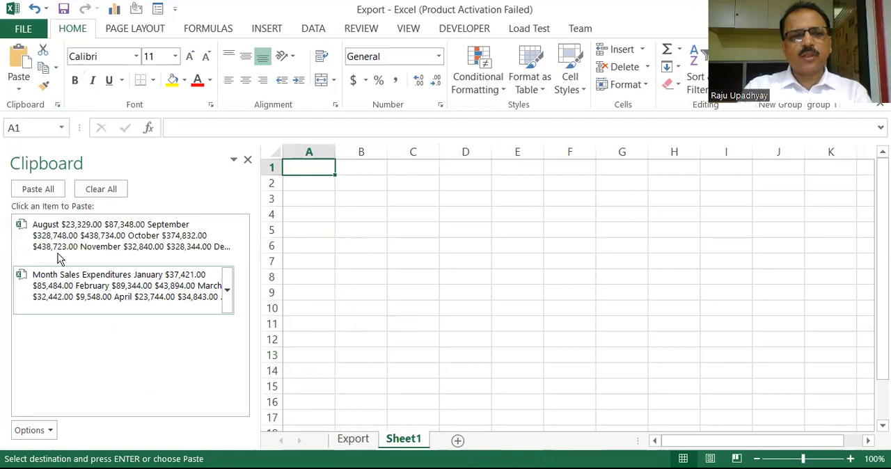
pyautogui.click(38, 189)
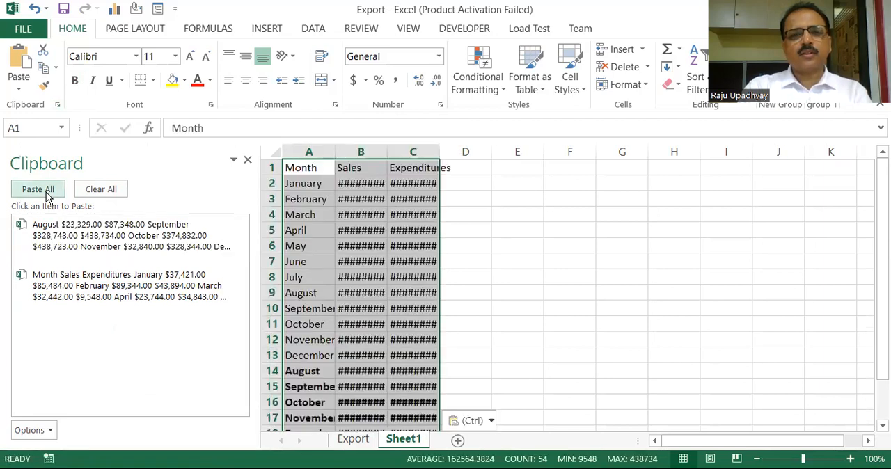
# Auto-fit columns A, B and C on Sheet1 and review the pasted rows
pyautogui.doubleClick(336, 151)
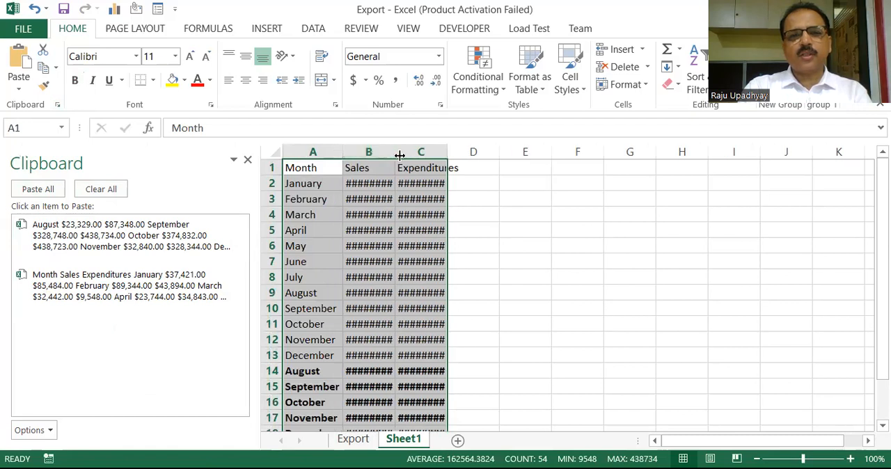
pyautogui.doubleClick(400, 155)
pyautogui.doubleClick(462, 155)
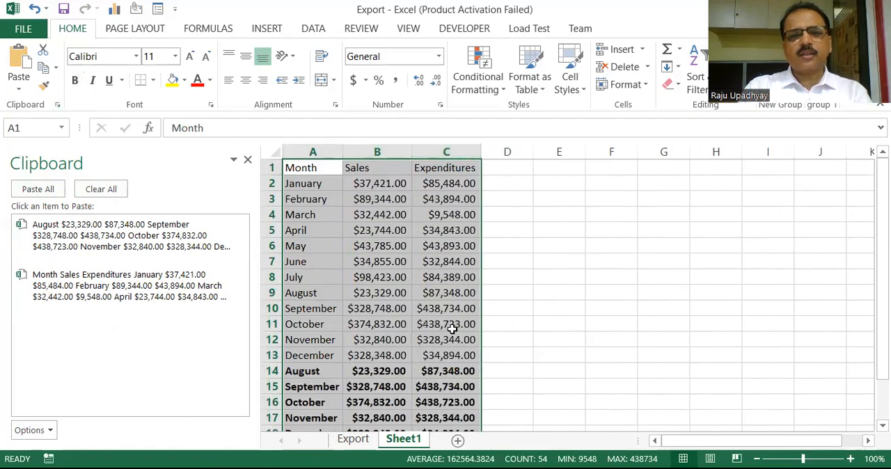
pyautogui.click(538, 328)
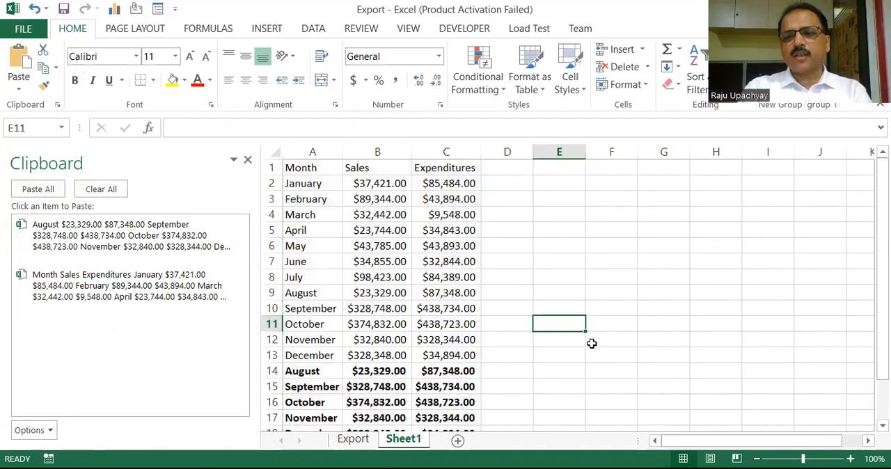
pyautogui.scroll(-2, 592, 344)
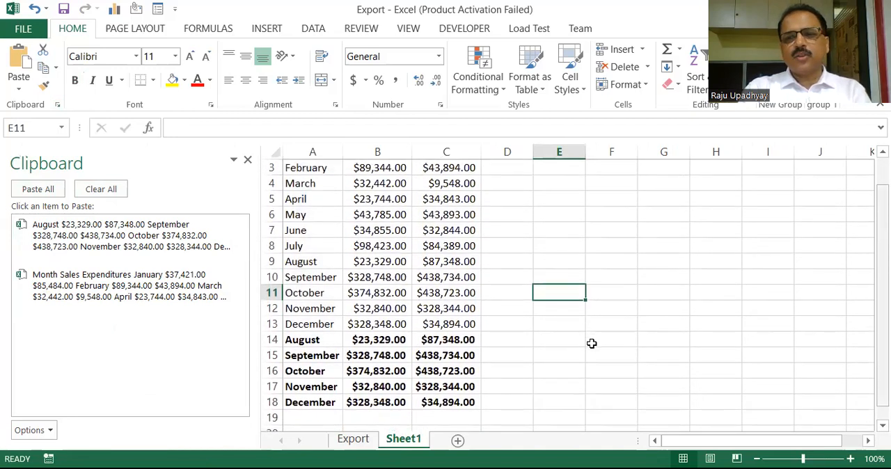
pyautogui.scroll(1, 592, 343)
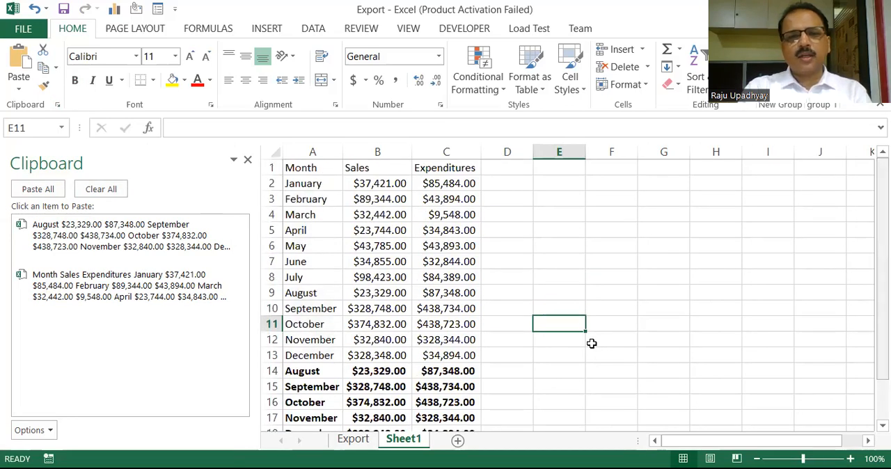
# Select the table A1:C13 on the Export sheet and free up space by collapsing the ribbon and closing the Clipboard
pyautogui.click(355, 441)
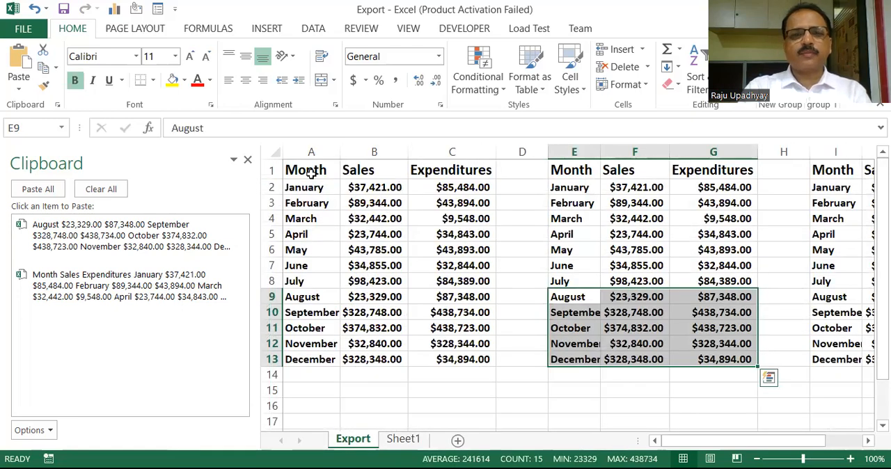
pyautogui.click(311, 174)
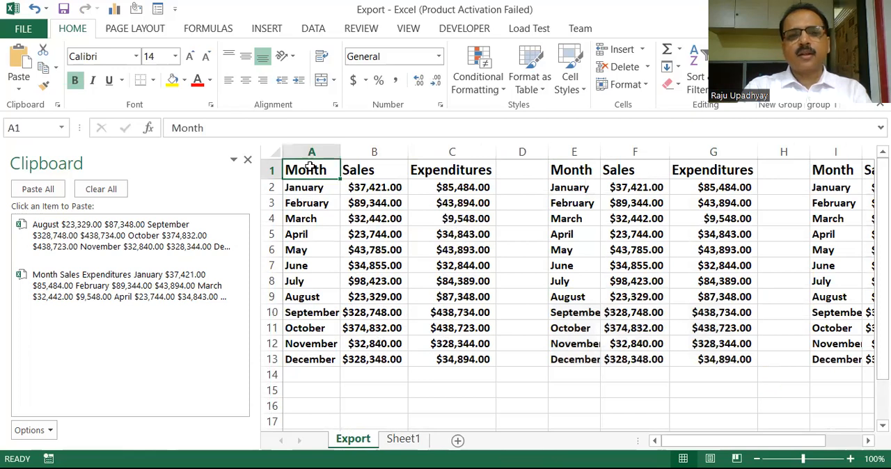
pyautogui.moveTo(312, 170); pyautogui.dragTo(441, 360)
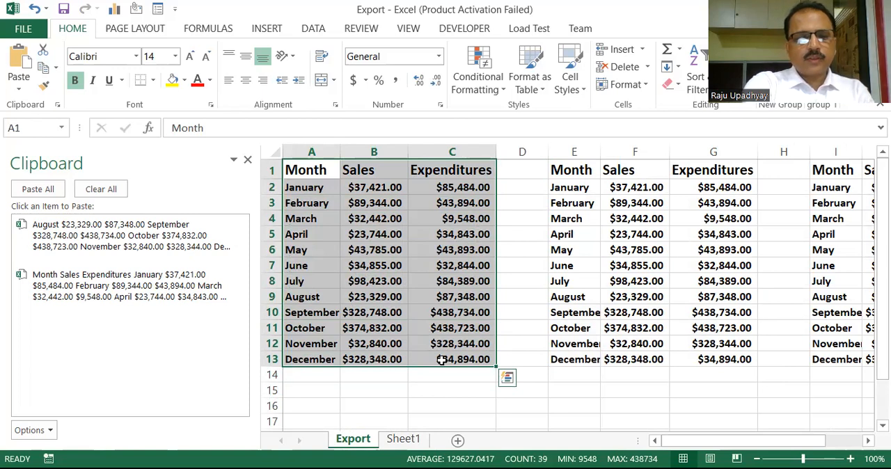
pyautogui.hotkey('ctrl', 'F1')
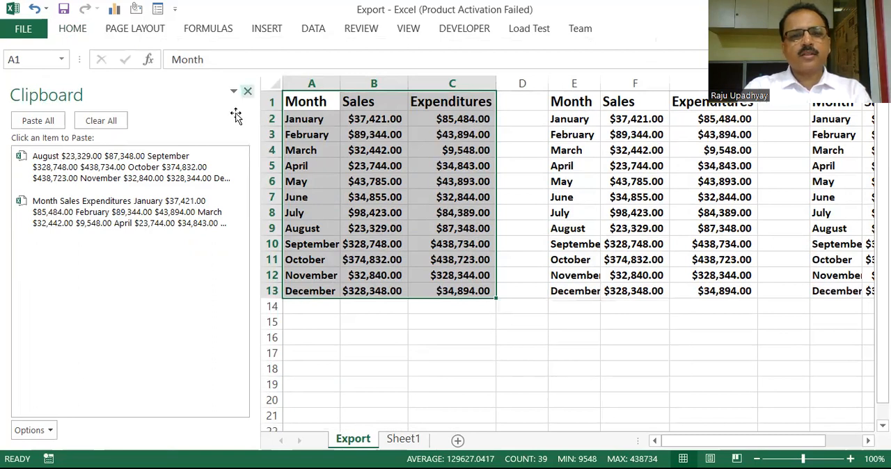
pyautogui.click(248, 92)
# Add Line sparklines beside the selected table in D2:D13 with Quick Analysis
pyautogui.click(247, 311)
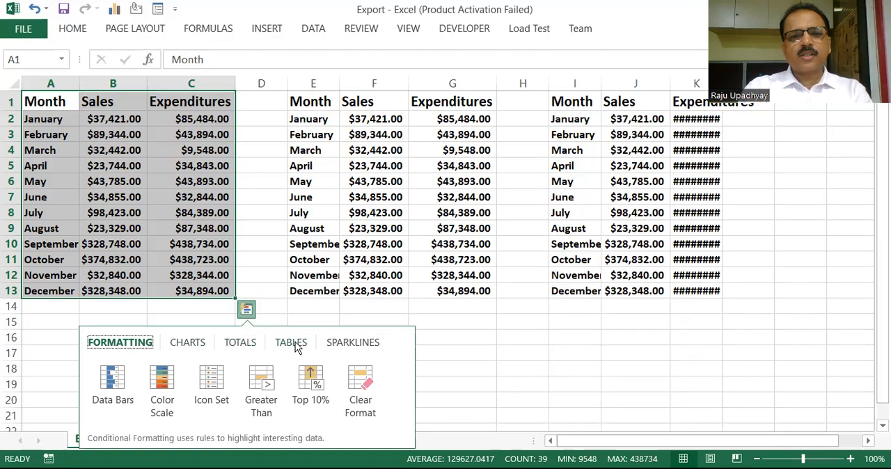
pyautogui.click(341, 344)
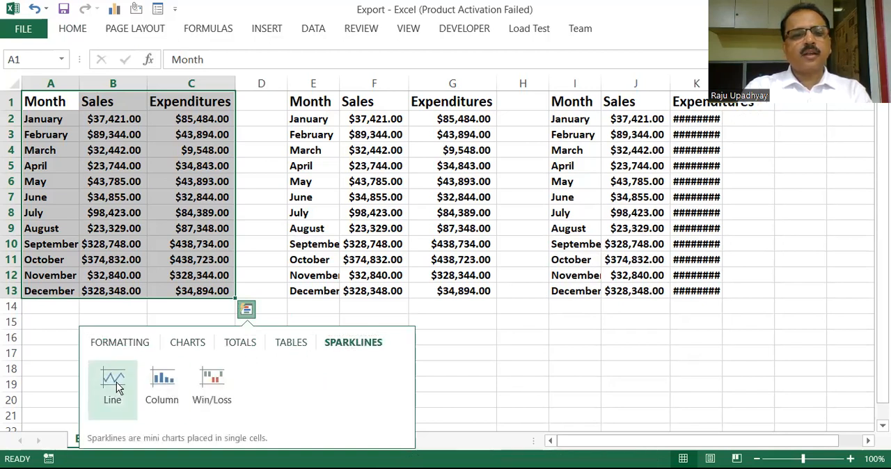
pyautogui.click(116, 385)
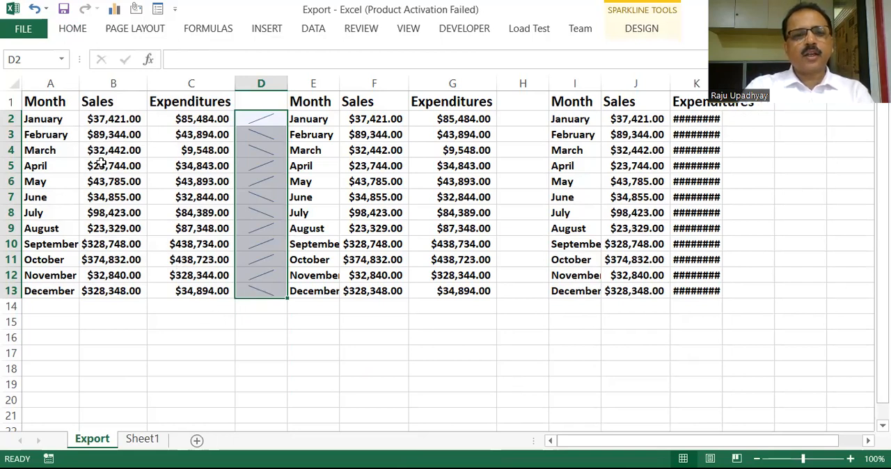
# Expand the ribbon again and insert a Clustered Column chart of A1:C13 with Quick Analysis, placed beside the table
pyautogui.moveTo(49, 101); pyautogui.dragTo(205, 285)
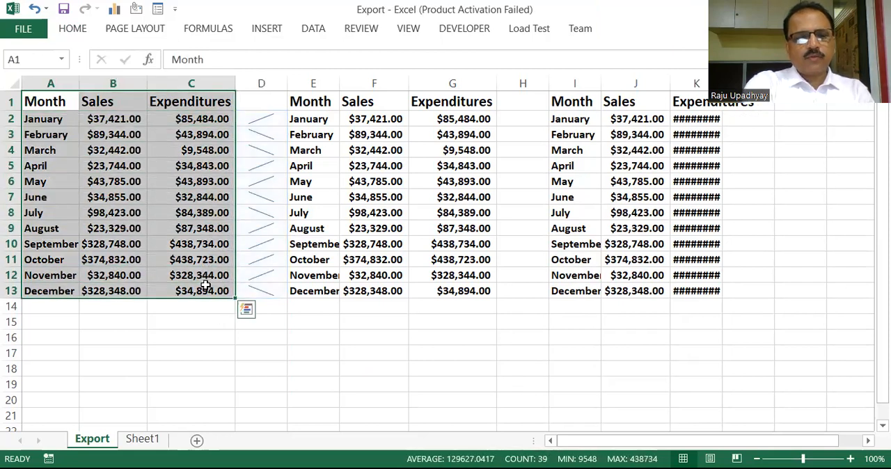
pyautogui.hotkey('ctrl', 'F1')
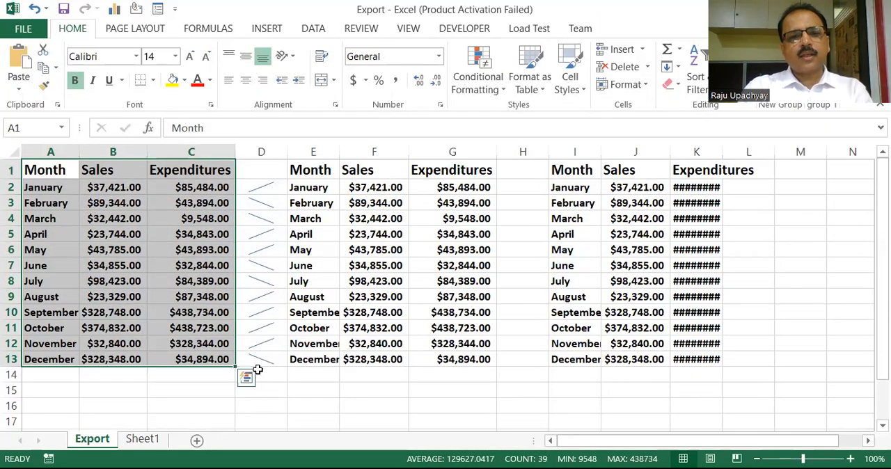
pyautogui.click(247, 380)
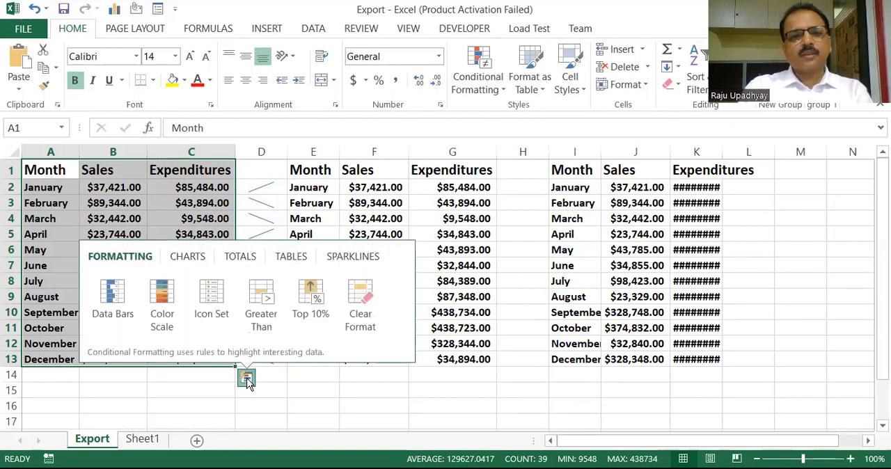
pyautogui.click(190, 258)
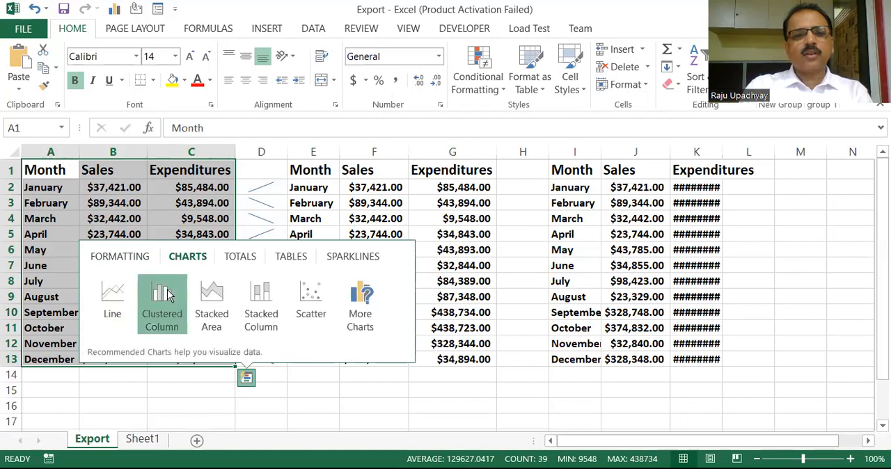
pyautogui.click(167, 295)
pyautogui.moveTo(441, 189); pyautogui.dragTo(492, 159)
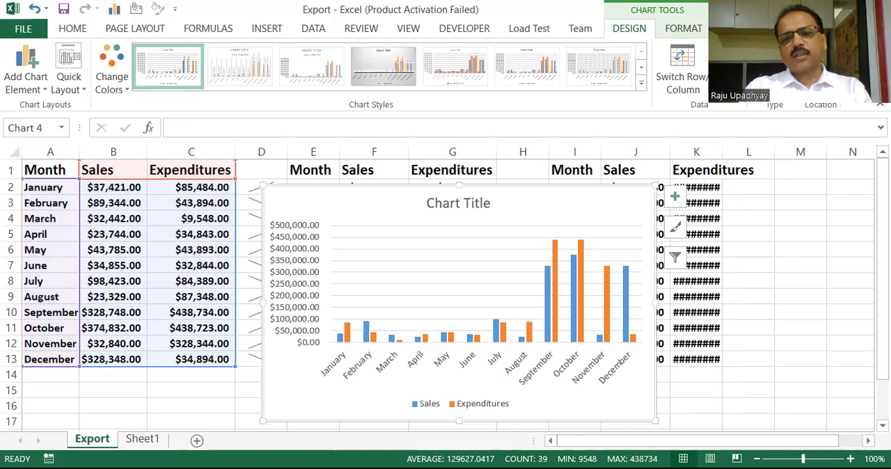
# Copy the chart onto a new worksheet and return to the Export sheet
pyautogui.click(196, 442)
pyautogui.hotkey('ctrl', 'v')
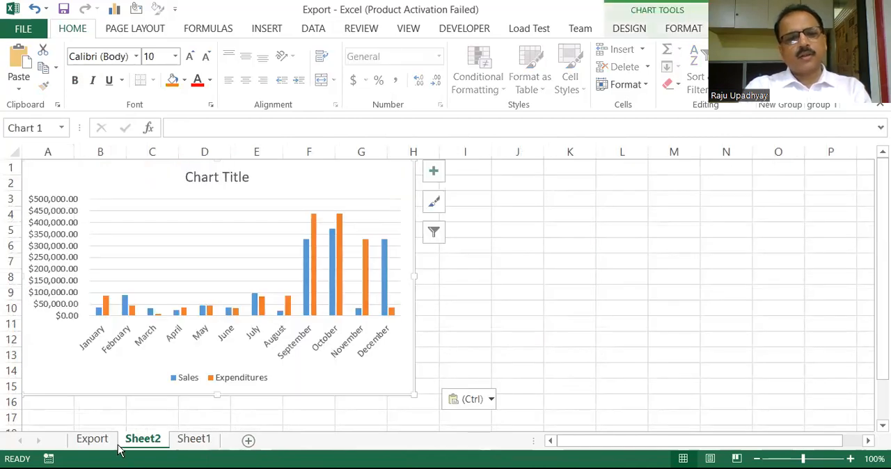
pyautogui.click(105, 441)
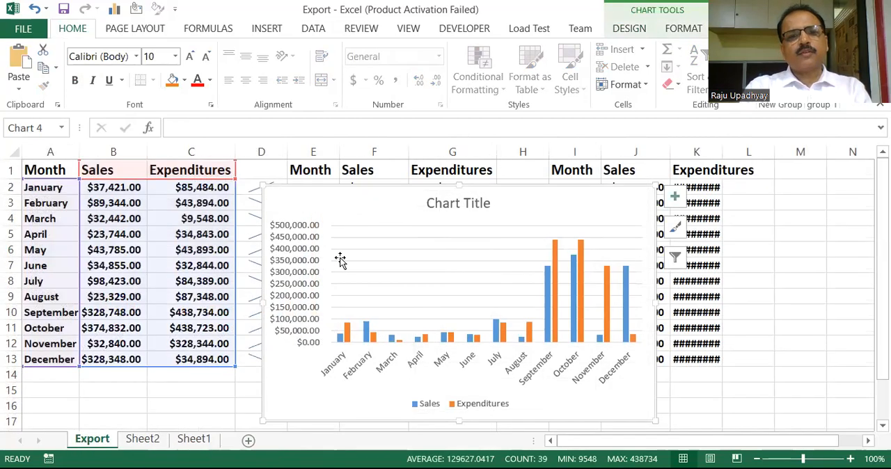
# Move the chart clear of the sparklines and insert a blank column between Sales and Expenditures
pyautogui.moveTo(353, 189); pyautogui.dragTo(399, 193)
pyautogui.click(214, 151)
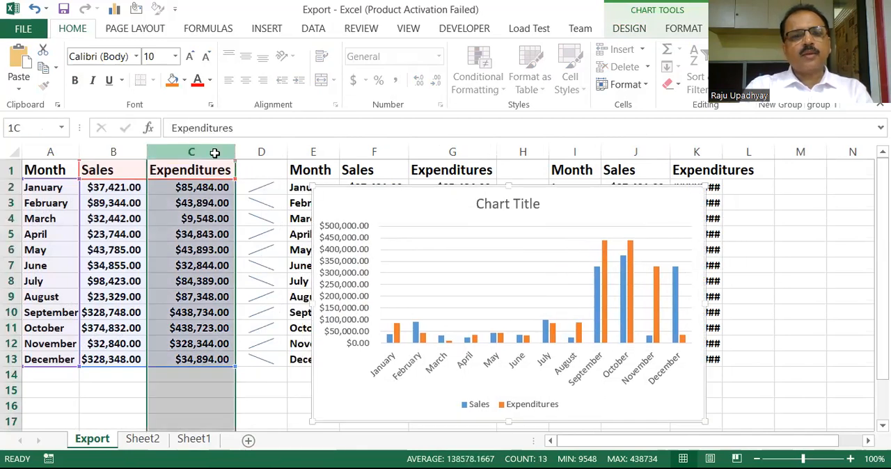
pyautogui.rightClick(213, 151)
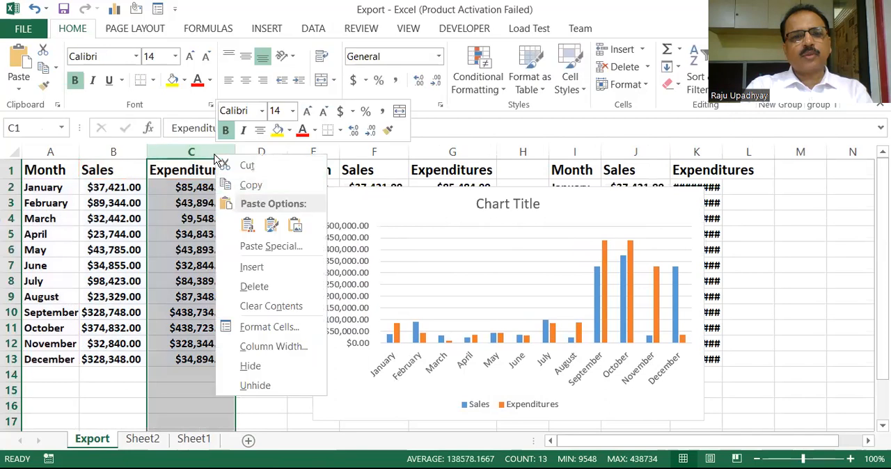
pyautogui.click(252, 269)
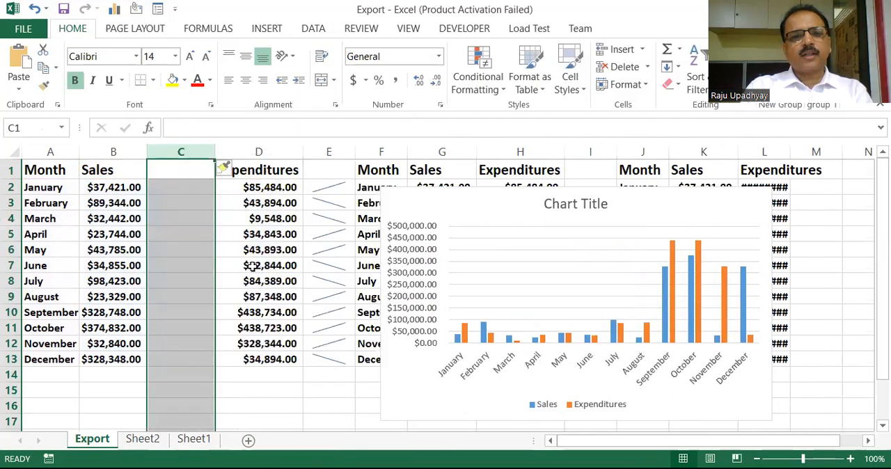
# Copy the Expenditures data in D1:D13 into the blank column starting at cell C1
pyautogui.moveTo(259, 171); pyautogui.dragTo(259, 360)
pyautogui.hotkey('ctrl', 'c')
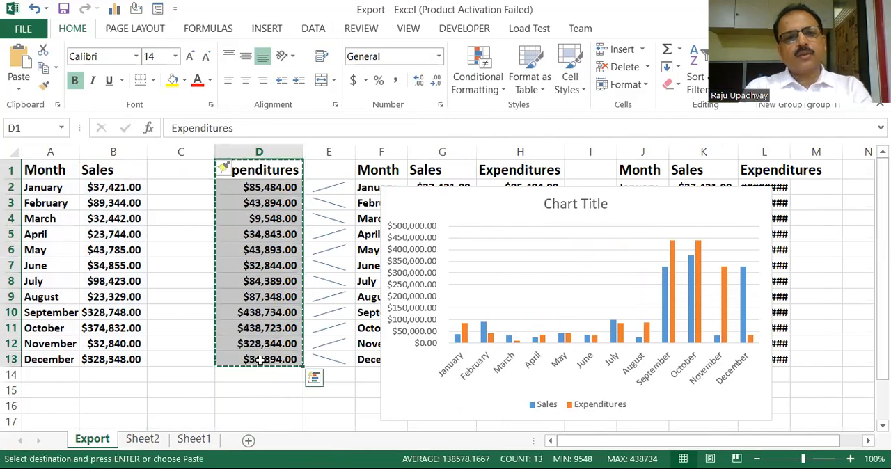
pyautogui.click(173, 176)
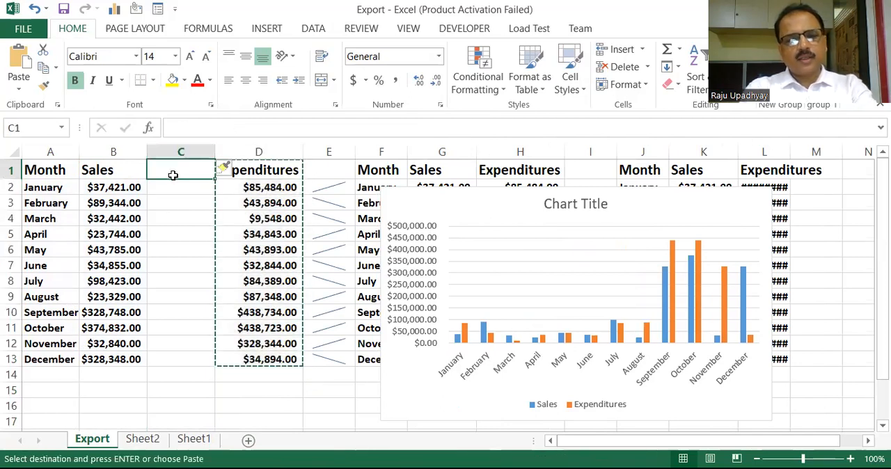
pyautogui.hotkey('ctrl', 'v')
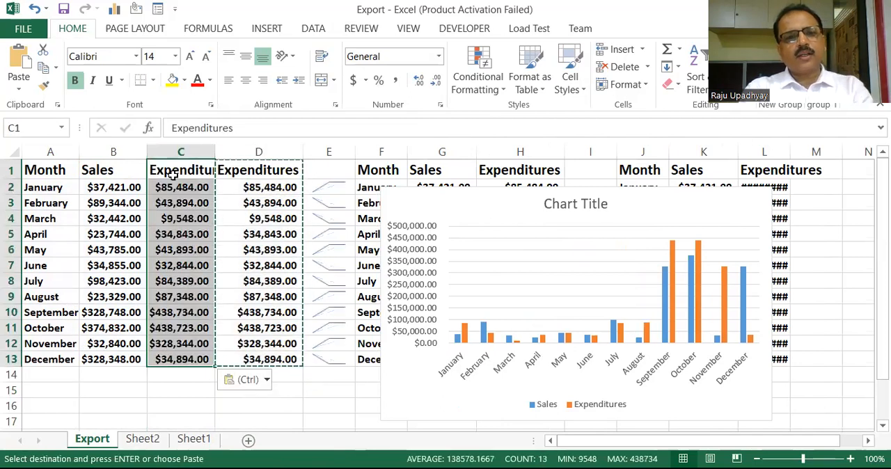
# Auto-fit column C and rename its header in C1 to Expenditures2
pyautogui.doubleClick(215, 152)
pyautogui.doubleClick(230, 168)
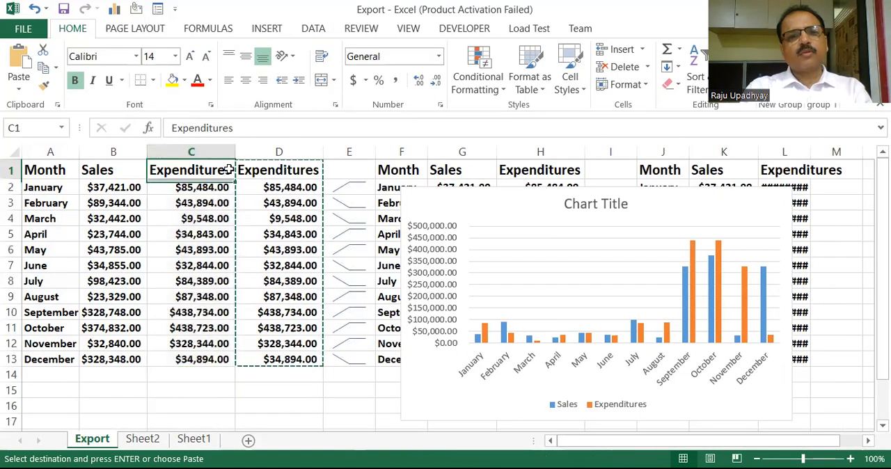
pyautogui.write('2')
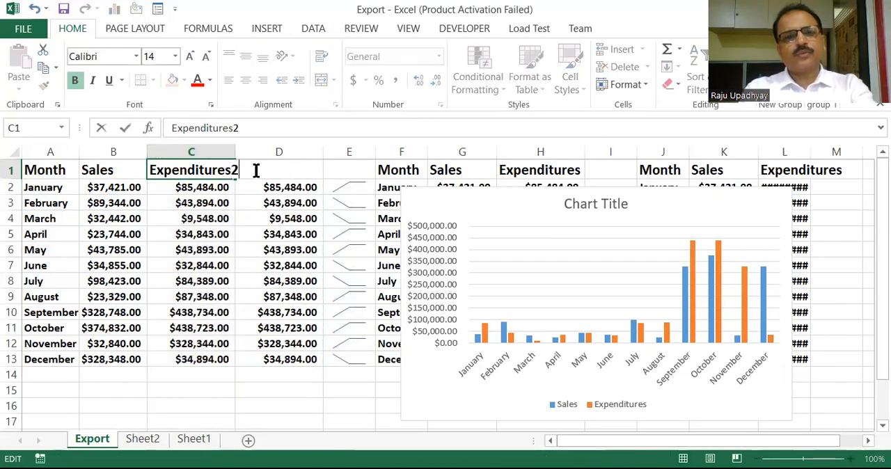
pyautogui.press('Return')
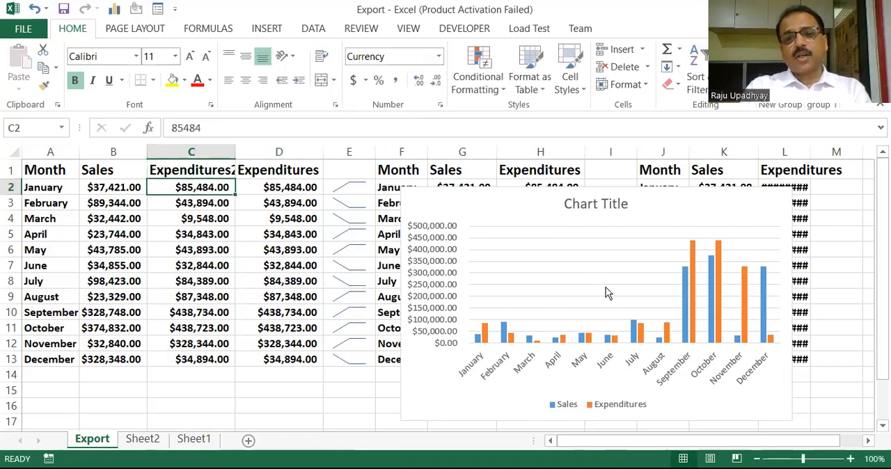
# Add the Expenditures2 data in C1:C13 to the column chart as a new series by copying and pasting it
pyautogui.moveTo(204, 171); pyautogui.dragTo(190, 363)
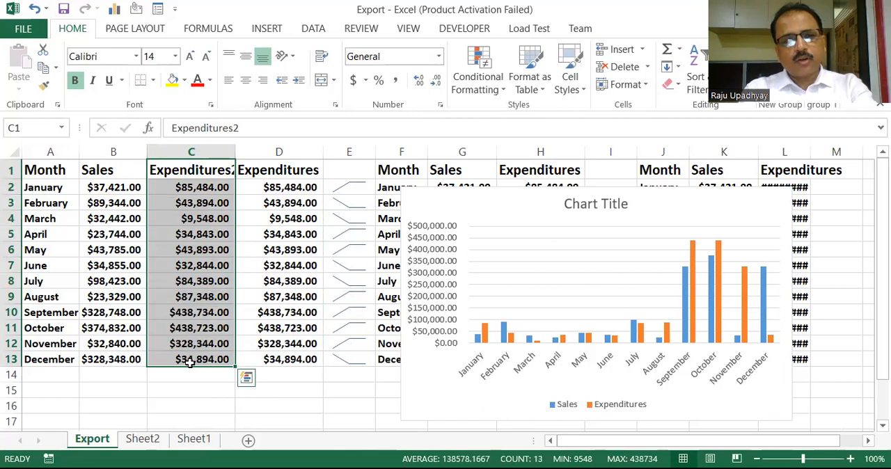
pyautogui.hotkey('ctrl', 'c')
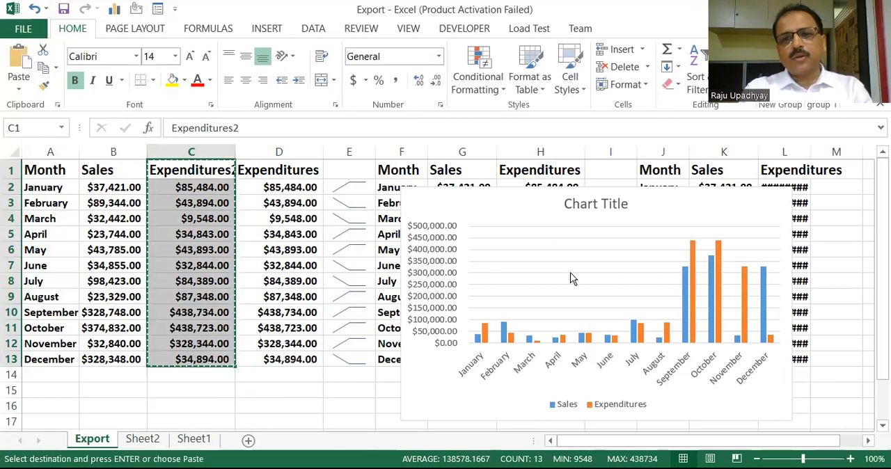
pyautogui.click(571, 278)
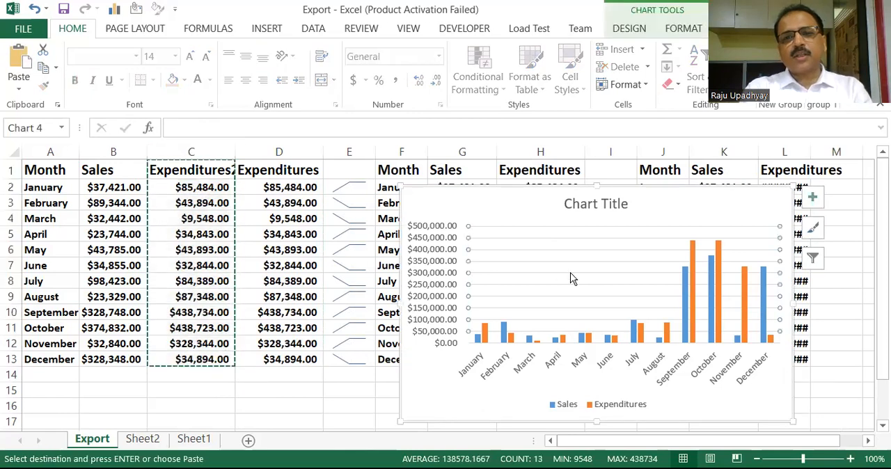
pyautogui.click(513, 195)
pyautogui.hotkey('ctrl', 'v')
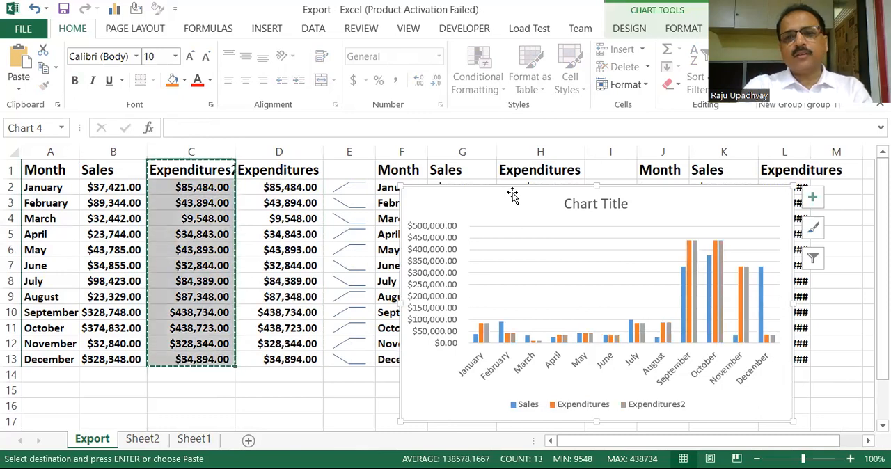